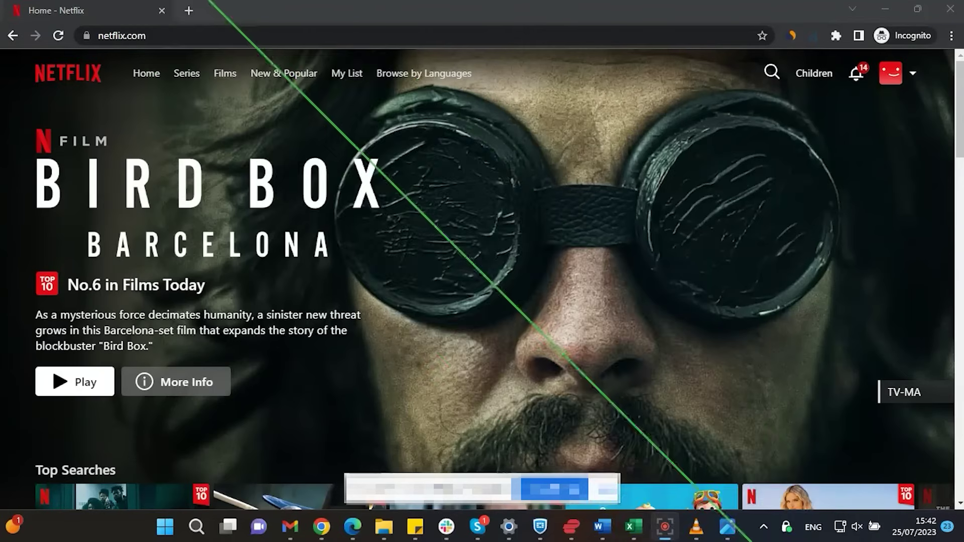
- Search Netflix for 'star trek', switch PIA to UK London-Streaming, and reload the results
click(770, 74)
text(star trek)
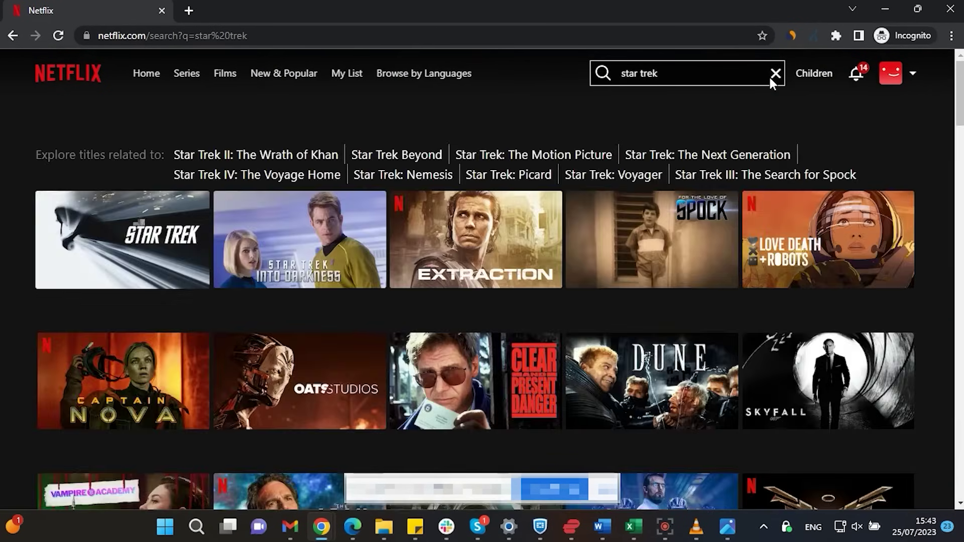
click(787, 527)
click(769, 451)
text(st)
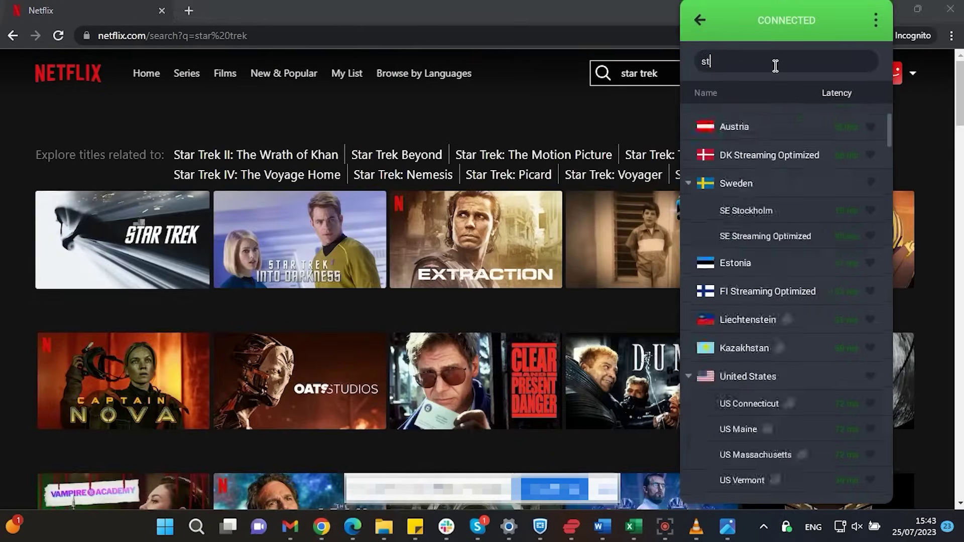
click(791, 191)
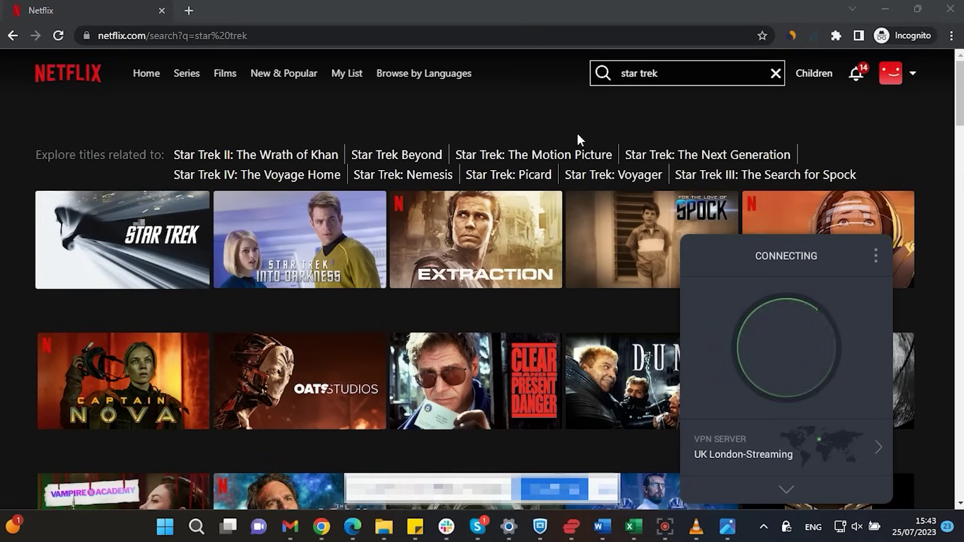
click(58, 36)
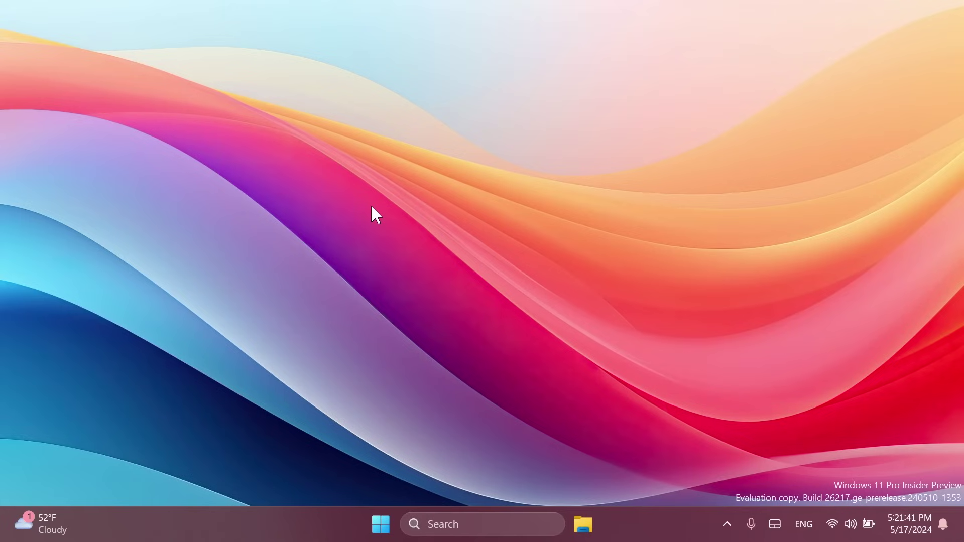
- Open Windows Search from the taskbar search box
click(452, 514)
- Open Manage BitLocker via a 'bitlock' search and start unlocking locked drive E:
text(bitlo)
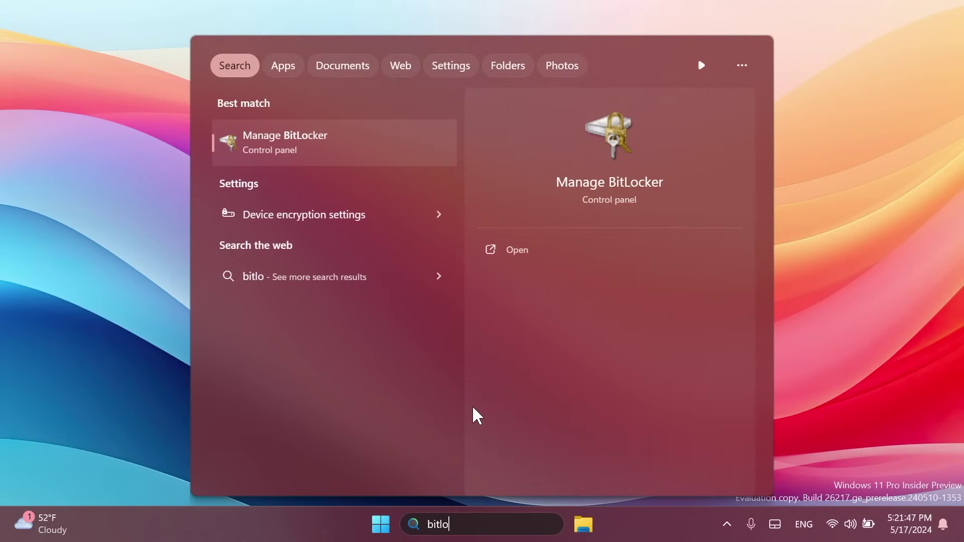
text(ck)
click(309, 134)
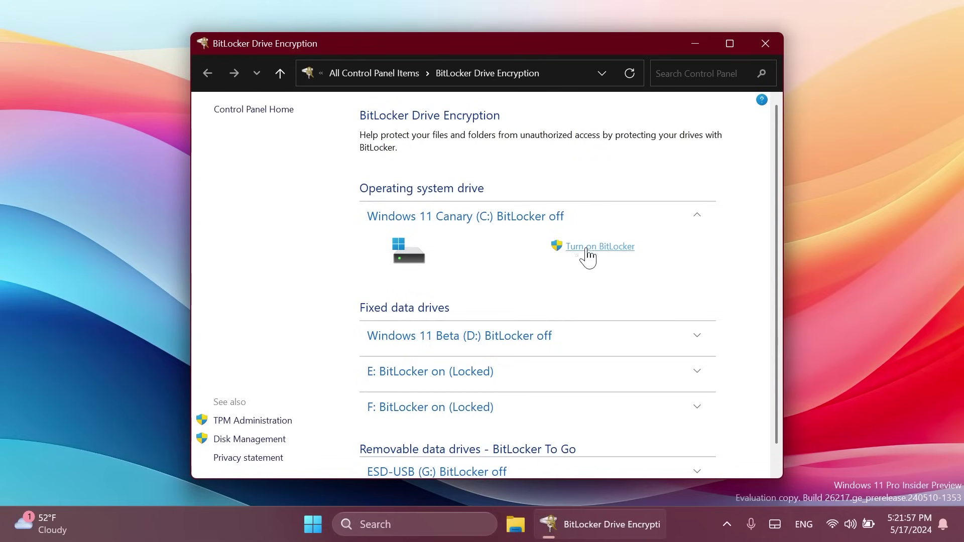
scroll(553, 311, down, 2)
click(510, 346)
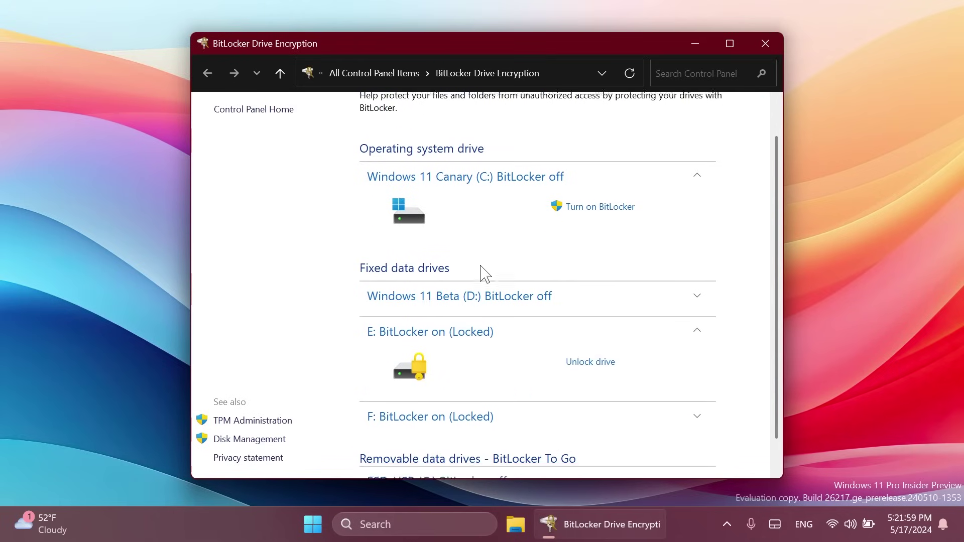
scroll(482, 274, down, 1)
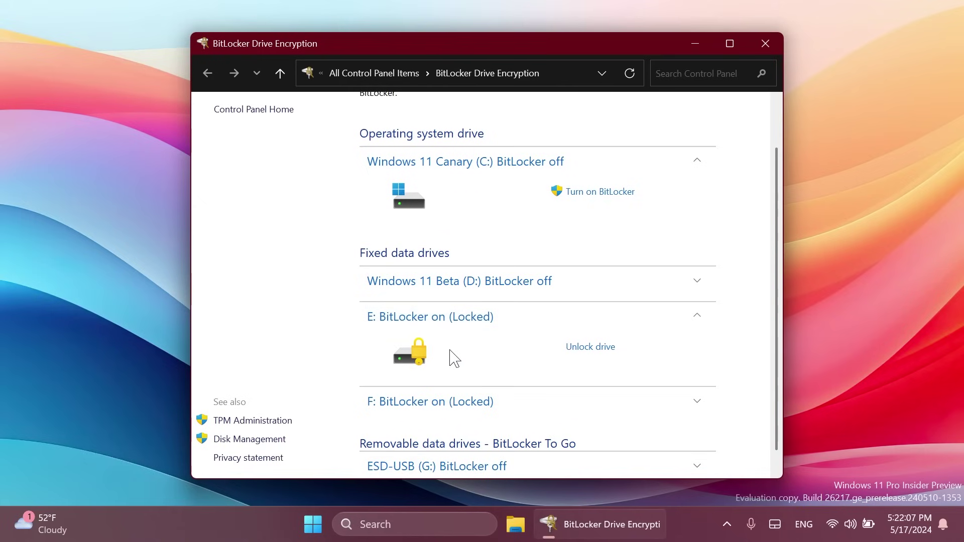
click(593, 351)
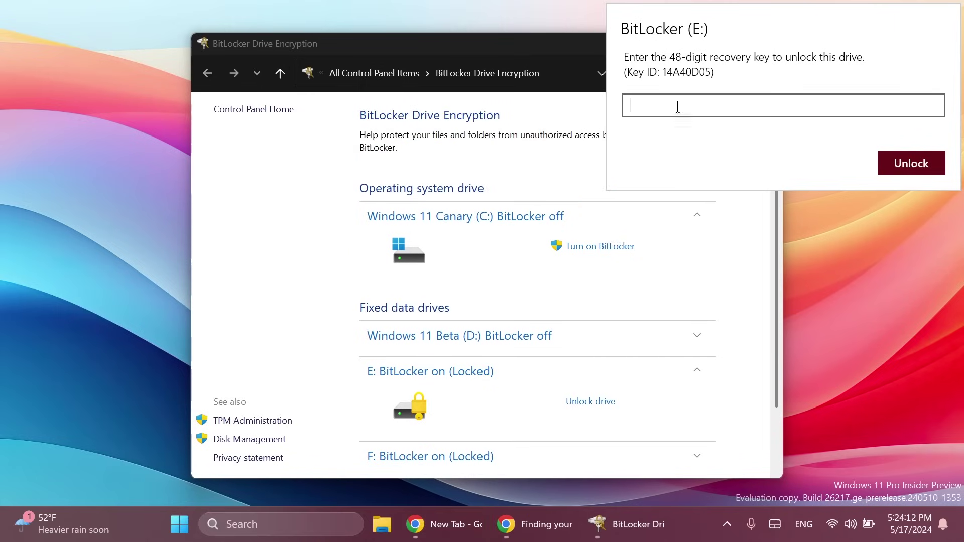
- Copy drive E:'s matching recovery key from the Microsoft account page into the unlock prompt
click(539, 538)
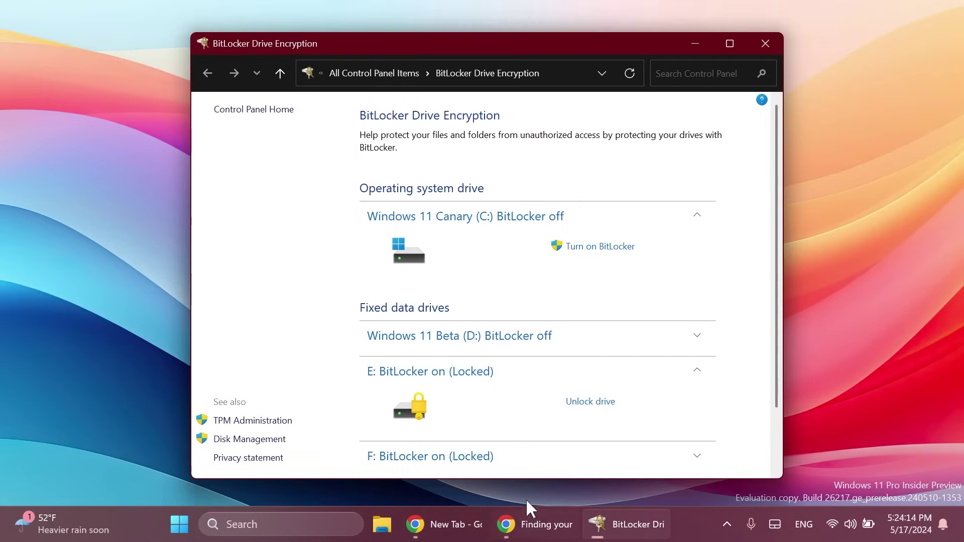
click(536, 531)
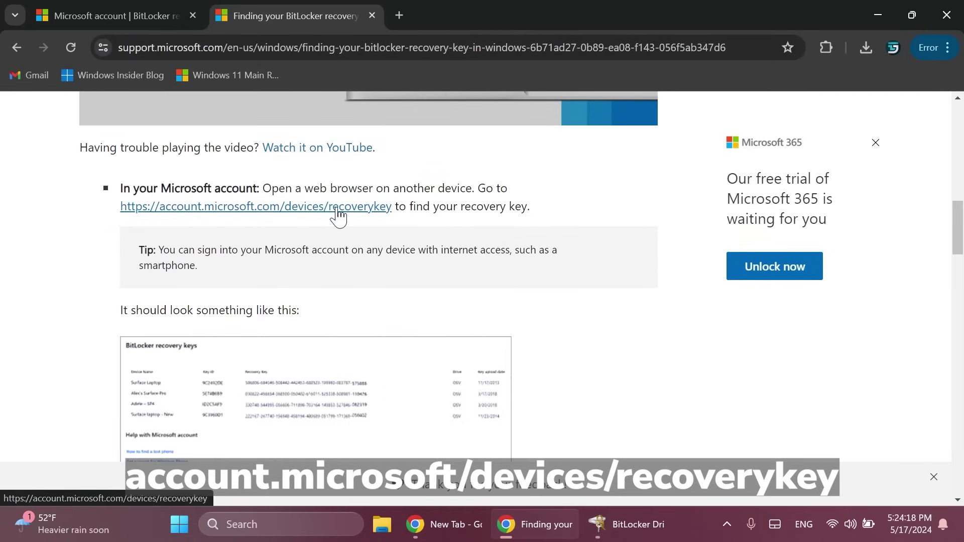
click(133, 7)
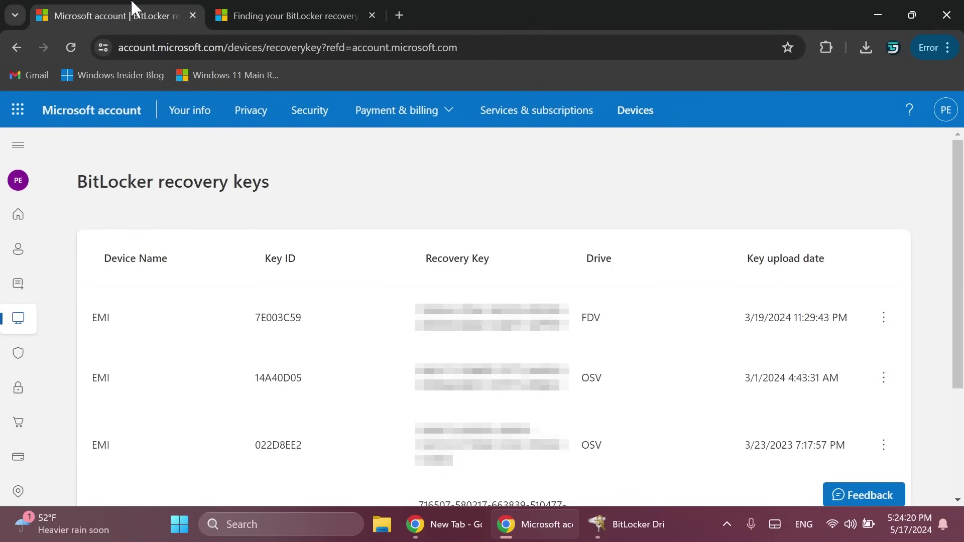
scroll(381, 238, down, 1)
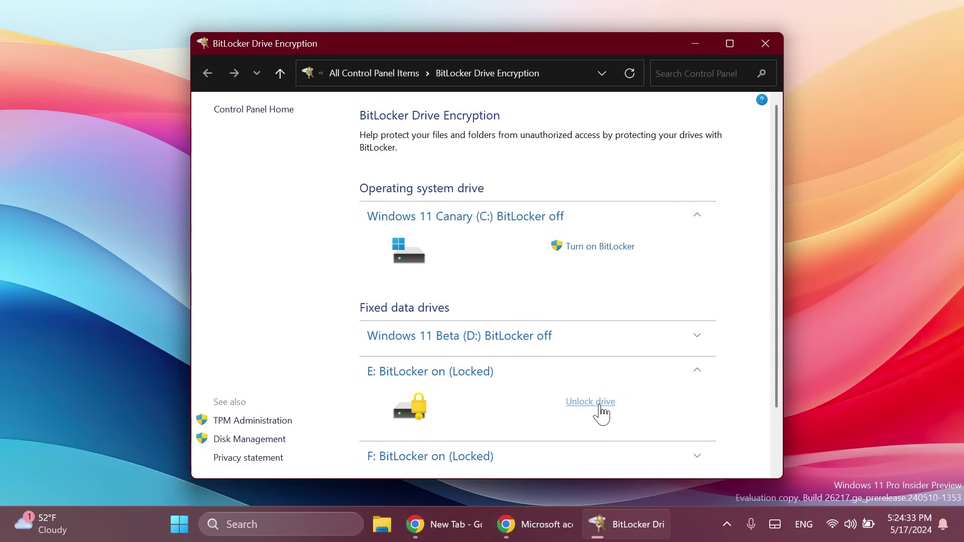
click(599, 405)
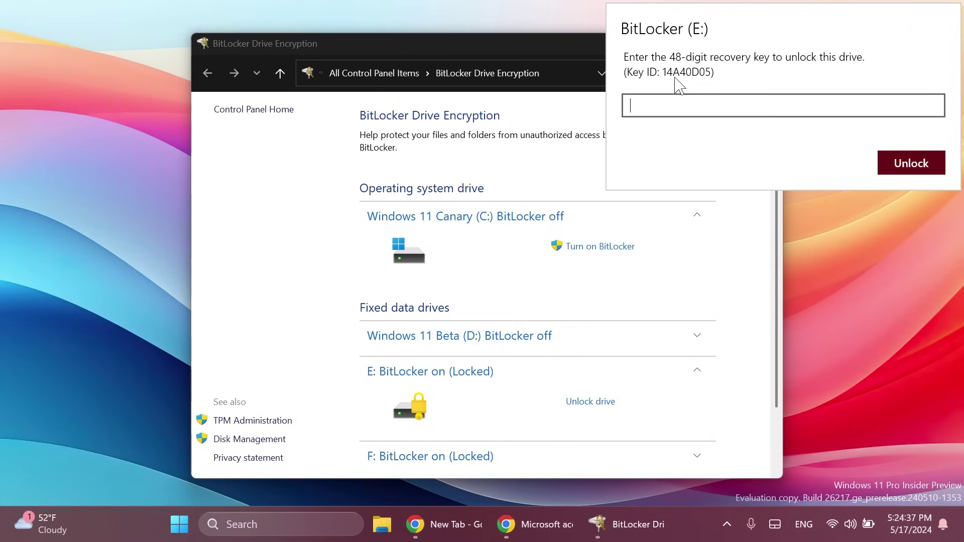
click(531, 514)
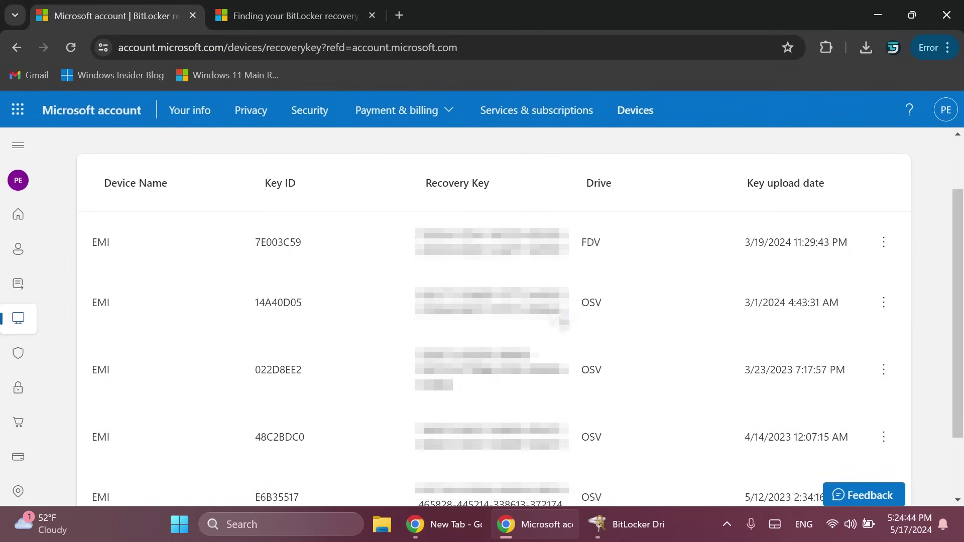
drag(567, 321, 409, 283)
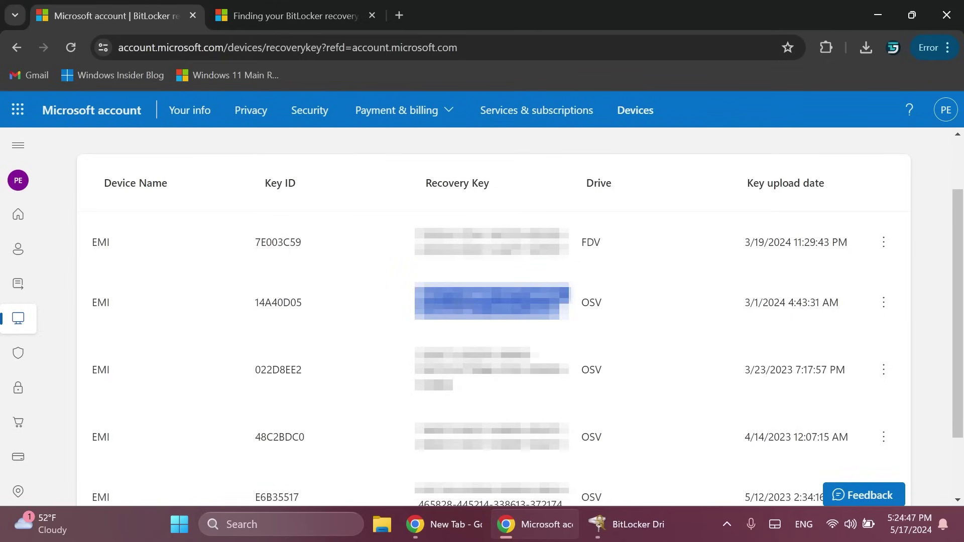
click(876, 15)
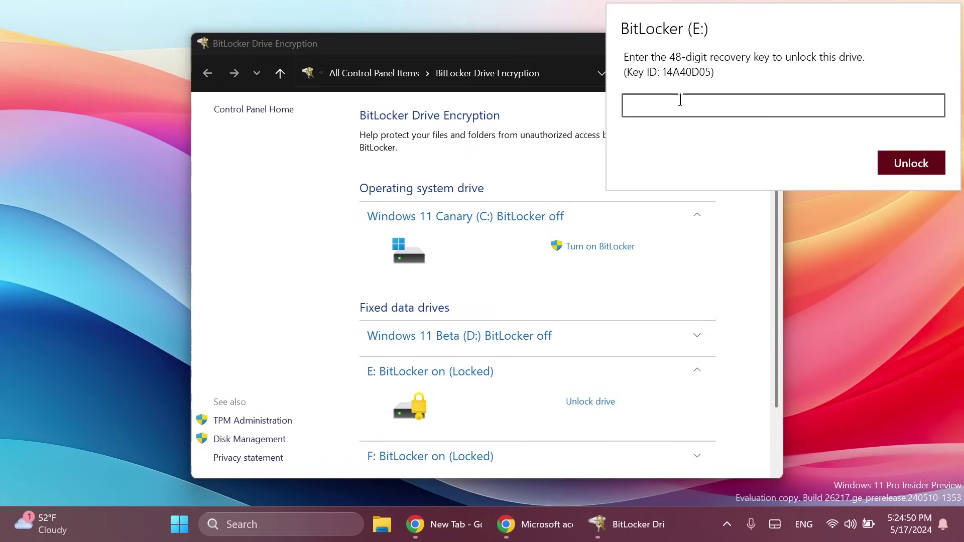
key(ctrl+v)
- Unlock drive E: with the pasted key, then turn off its BitLocker to start decryption
click(912, 163)
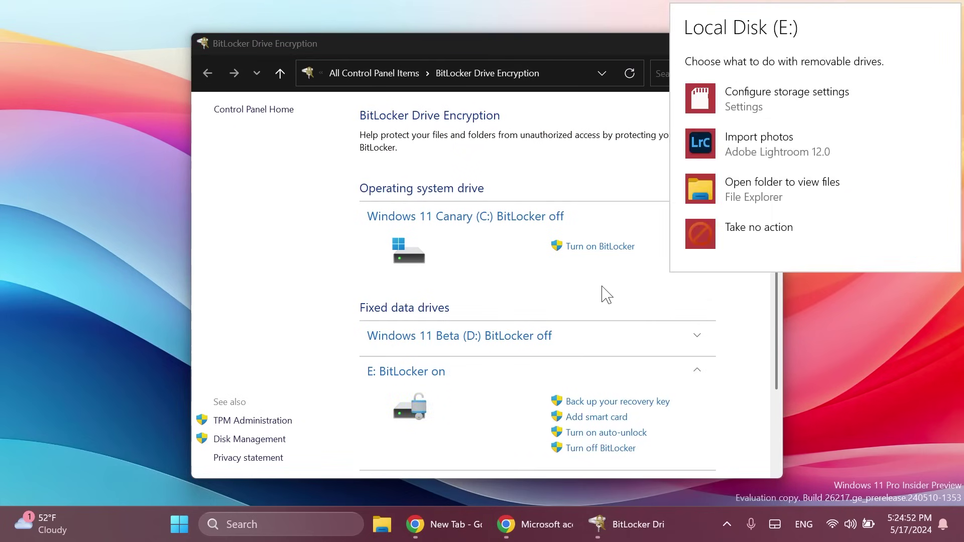
click(575, 168)
scroll(478, 323, down, 1)
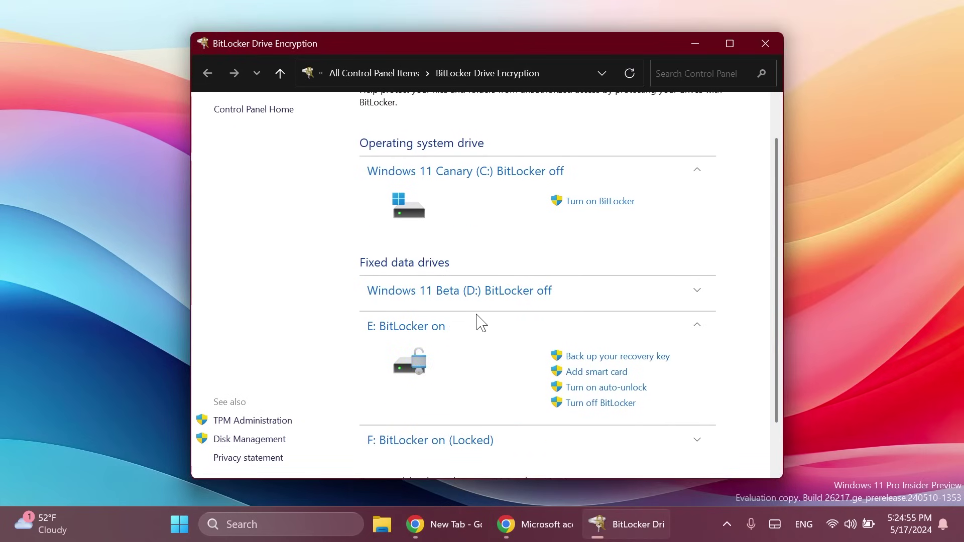
scroll(465, 336, down, 1)
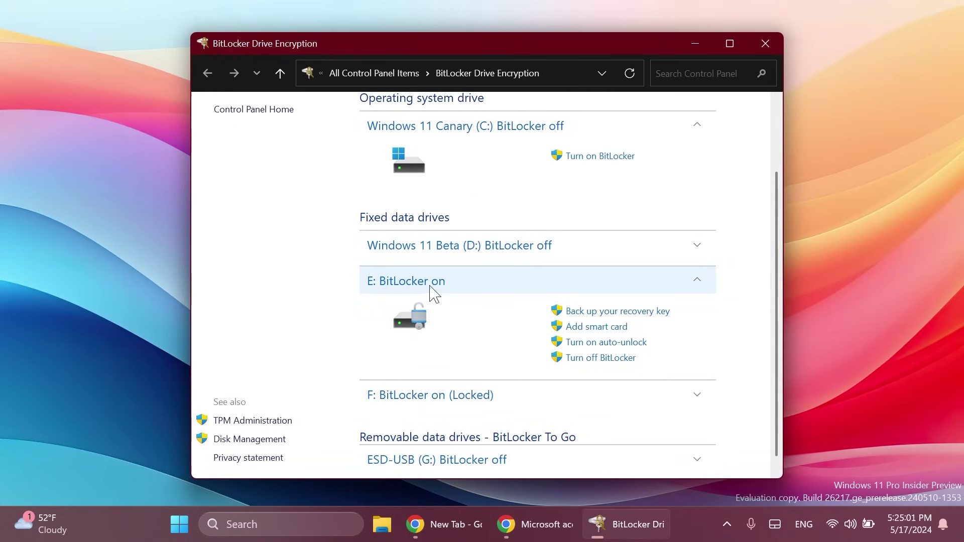
click(597, 359)
click(494, 304)
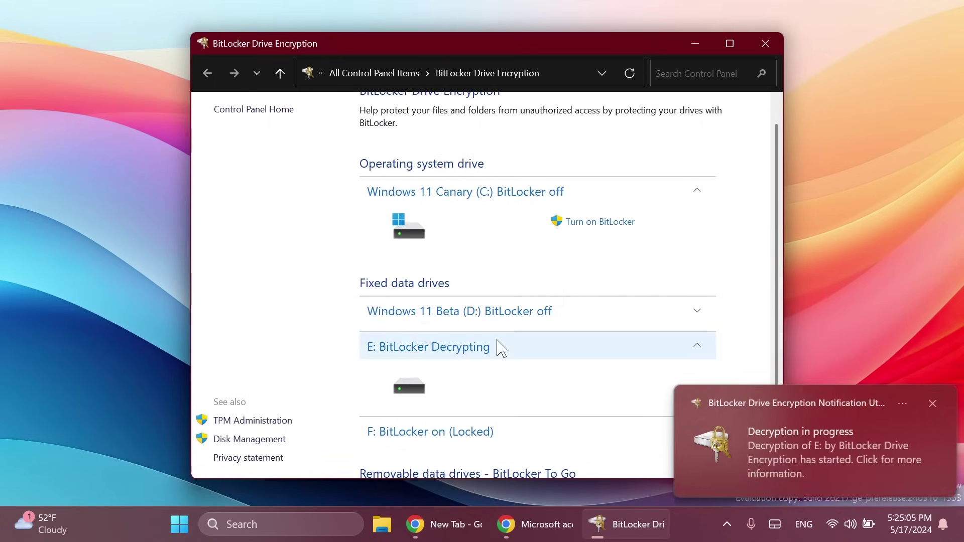
scroll(523, 318, down, 1)
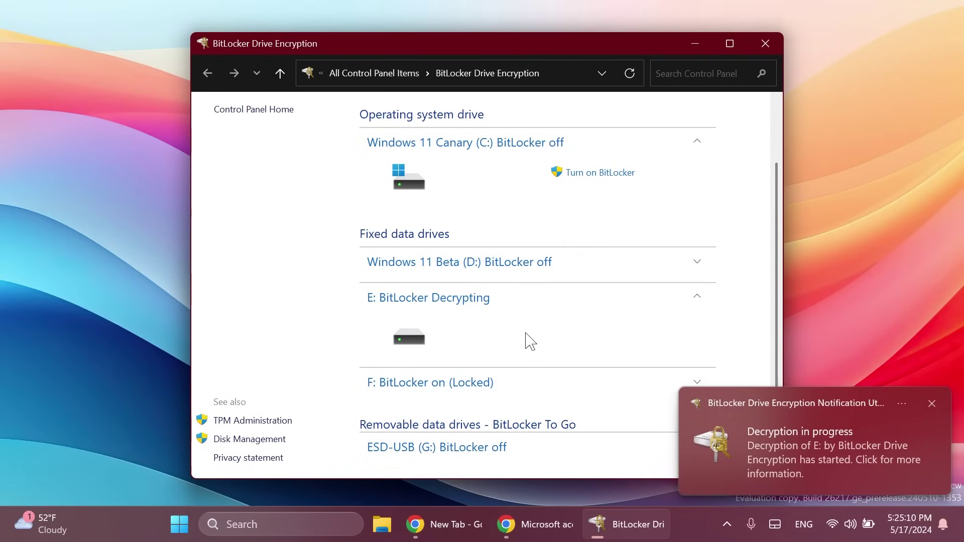
scroll(527, 336, down, 1)
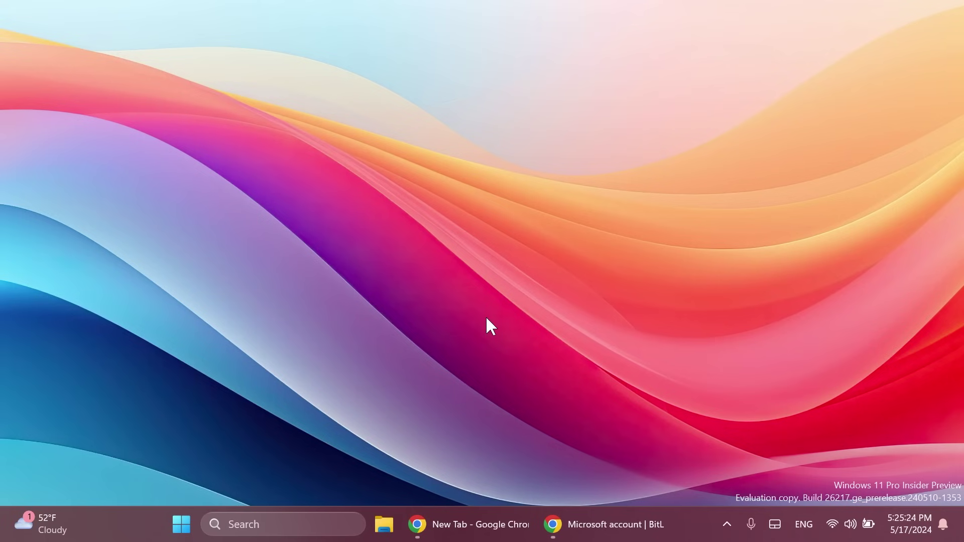
- Search the Start menu for Settings
key(super)
text(se)
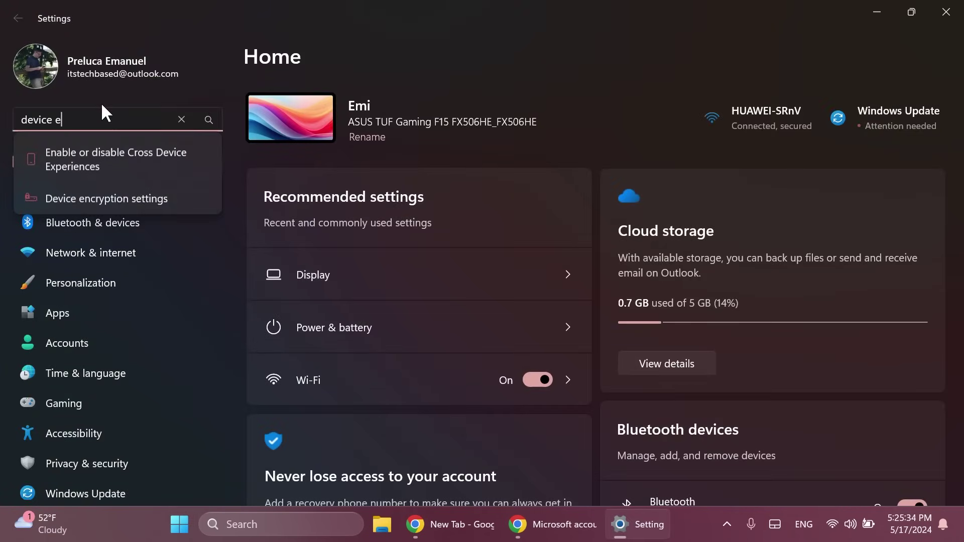
text(n)
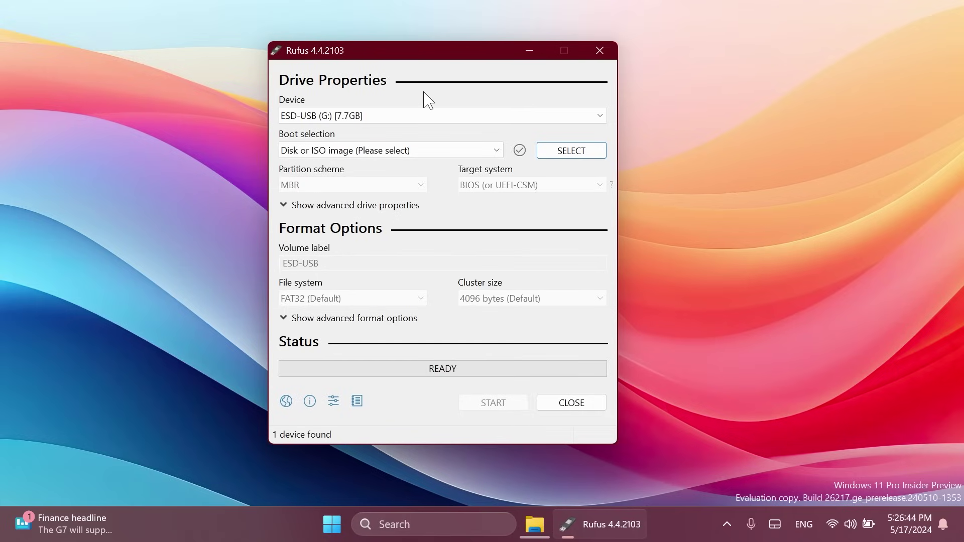
- Keep ESD-USB (G:) as the Rufus target device and choose the Windows ISO image
click(351, 117)
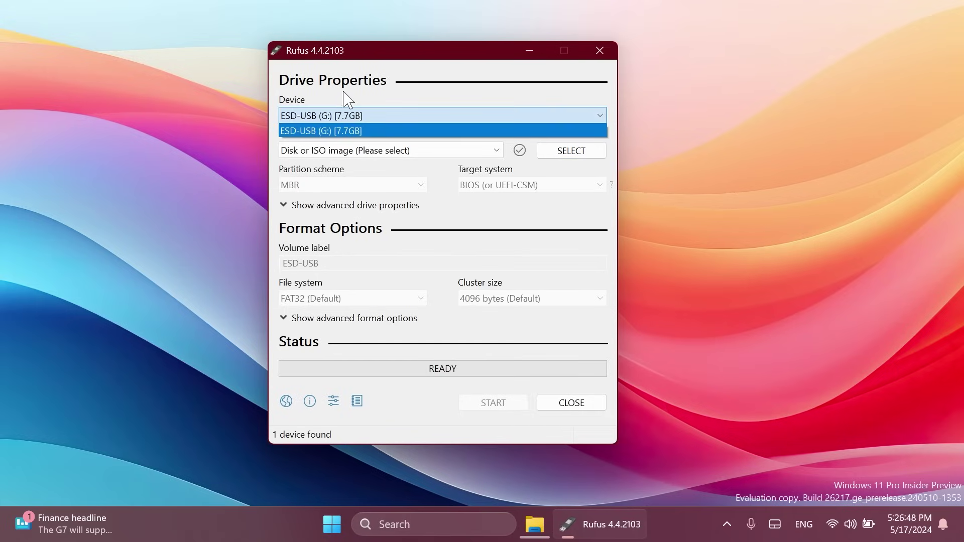
click(380, 130)
click(563, 154)
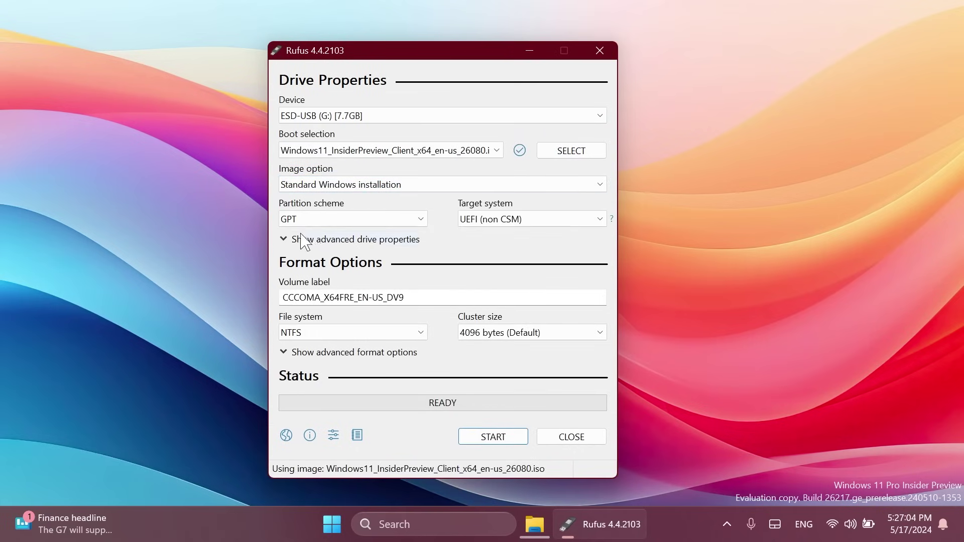
drag(449, 53, 448, 37)
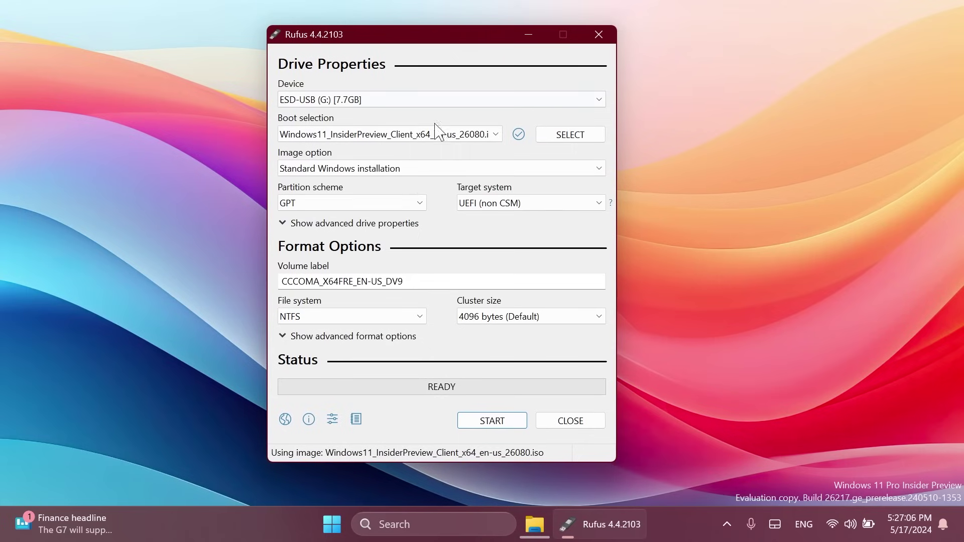
- Set the volume label to 'Windows 11 24H2 without Bitlocker' and start writing the USB
click(365, 284)
key(ctrl+a)
text(W)
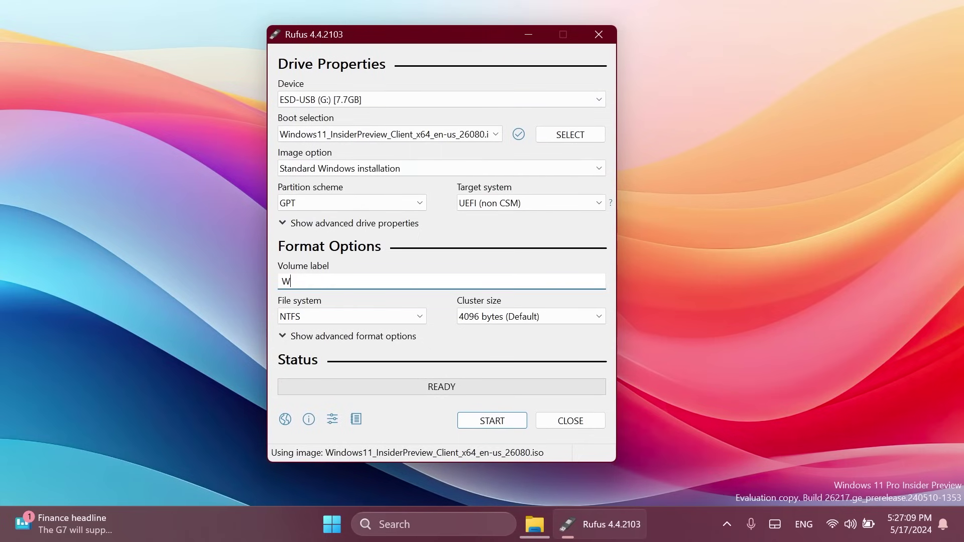
text(indows 11 24H2 without Bitlocker)
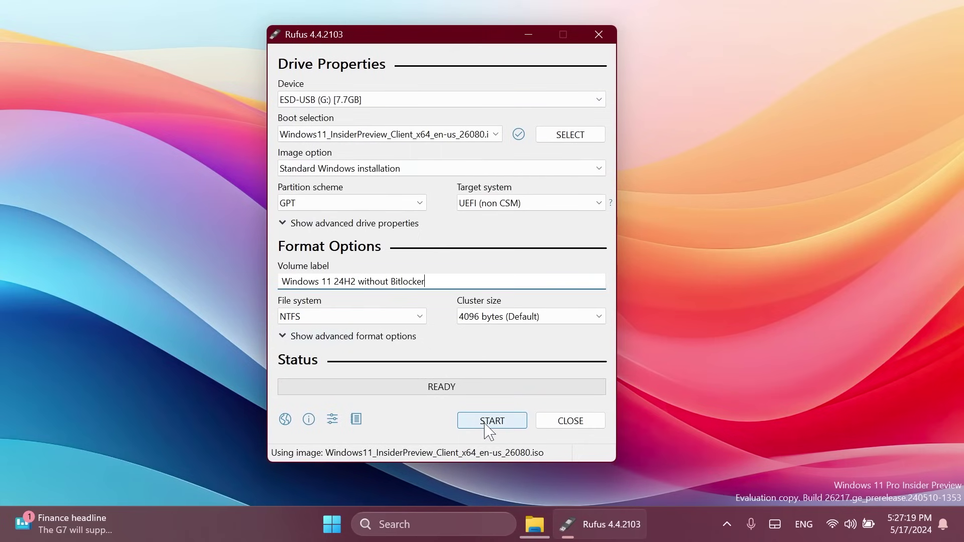
click(490, 427)
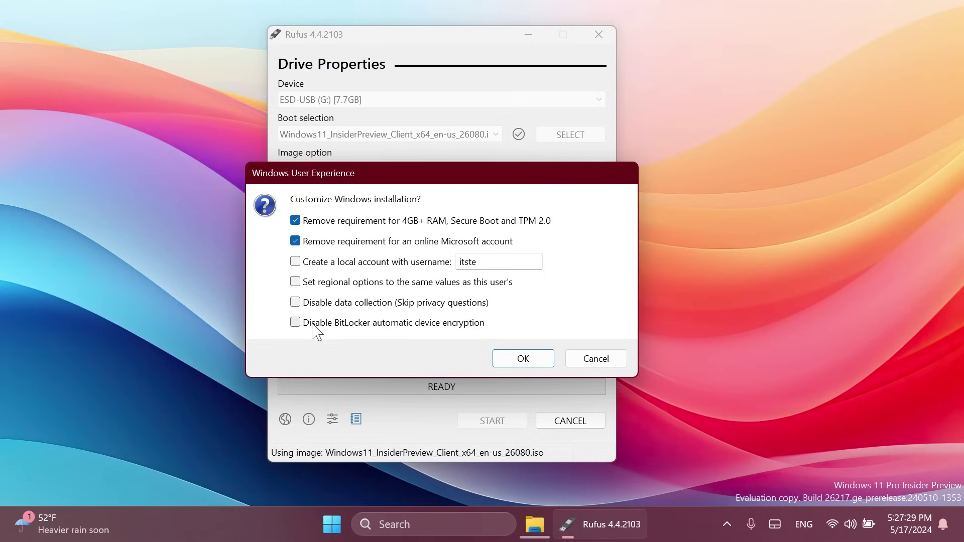
- Tick 'Disable BitLocker automatic device encryption' in the Windows customization options
click(457, 325)
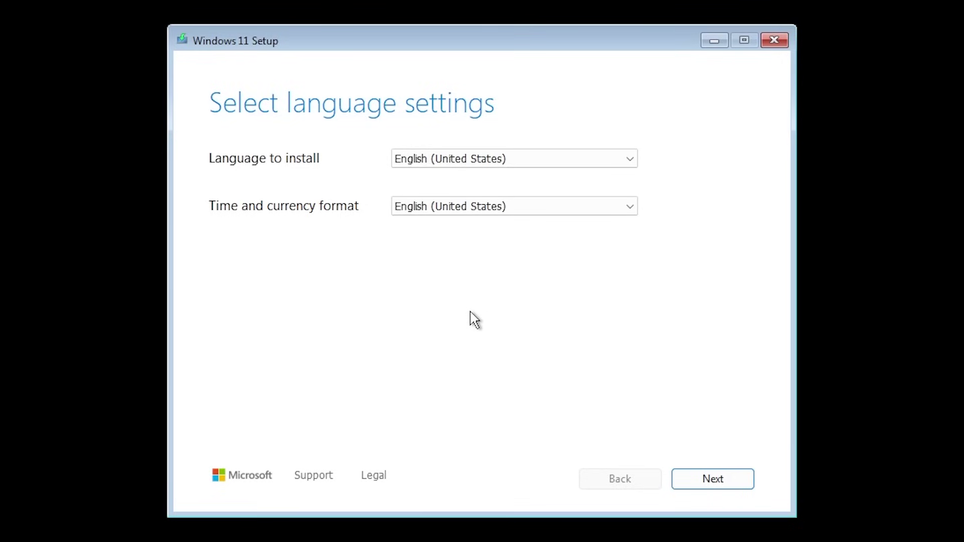
- Keep English (United States) language and US keyboard, and select Windows 11 Pro
click(706, 477)
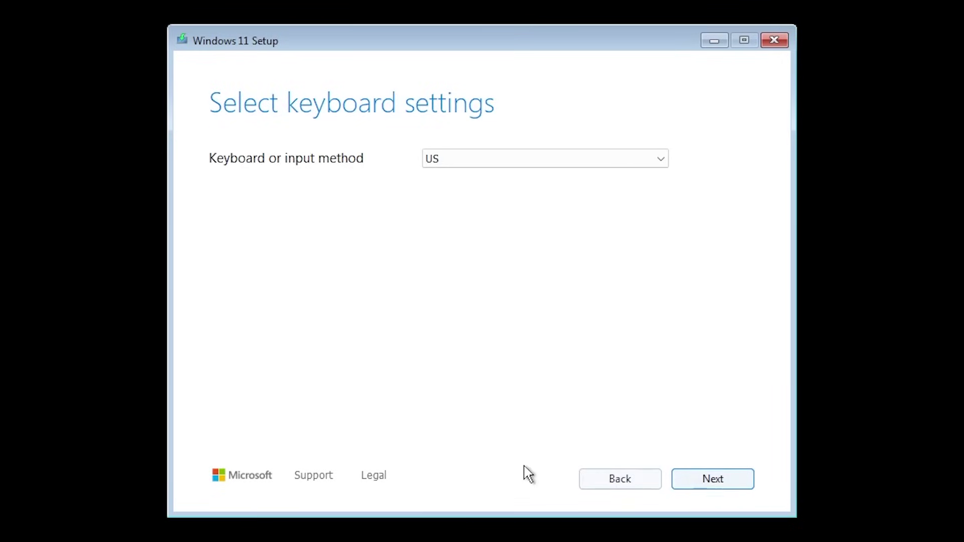
click(686, 483)
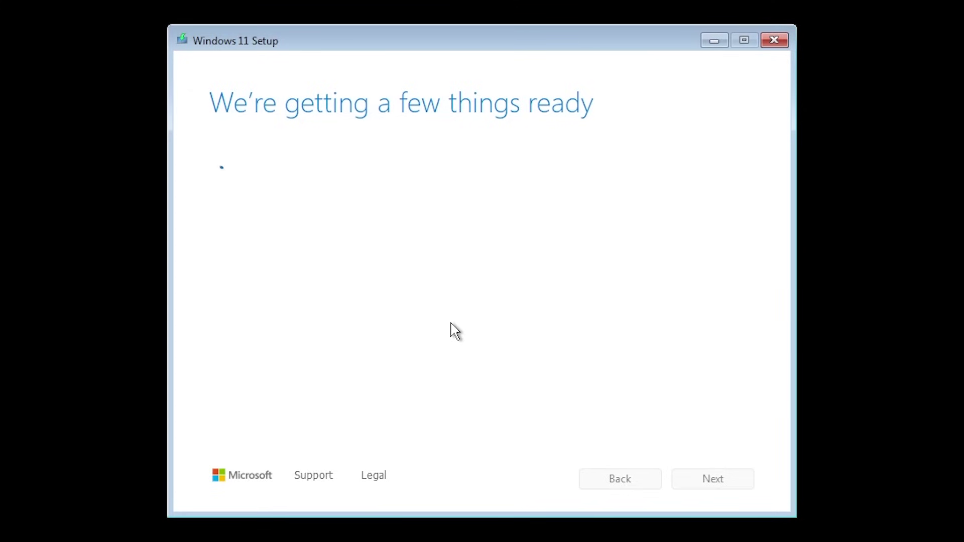
click(271, 283)
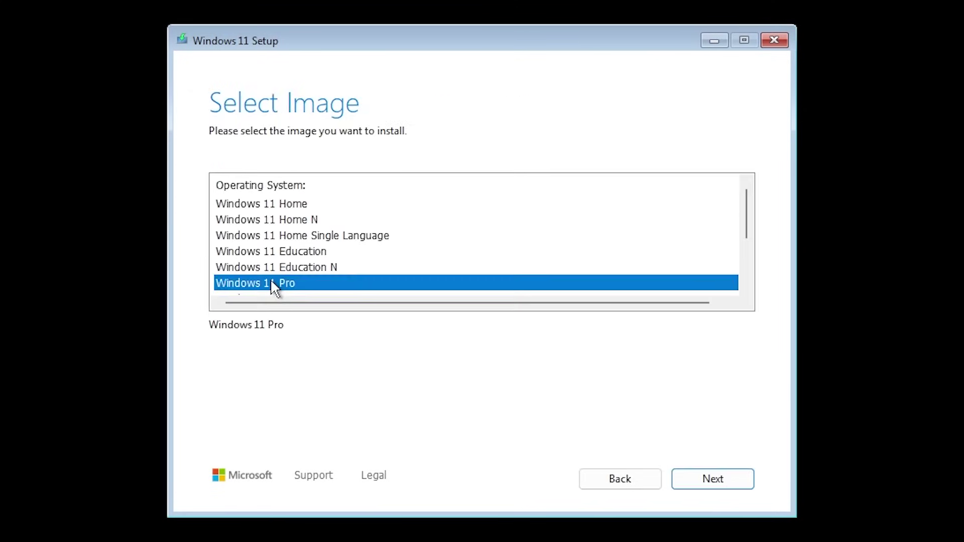
click(706, 480)
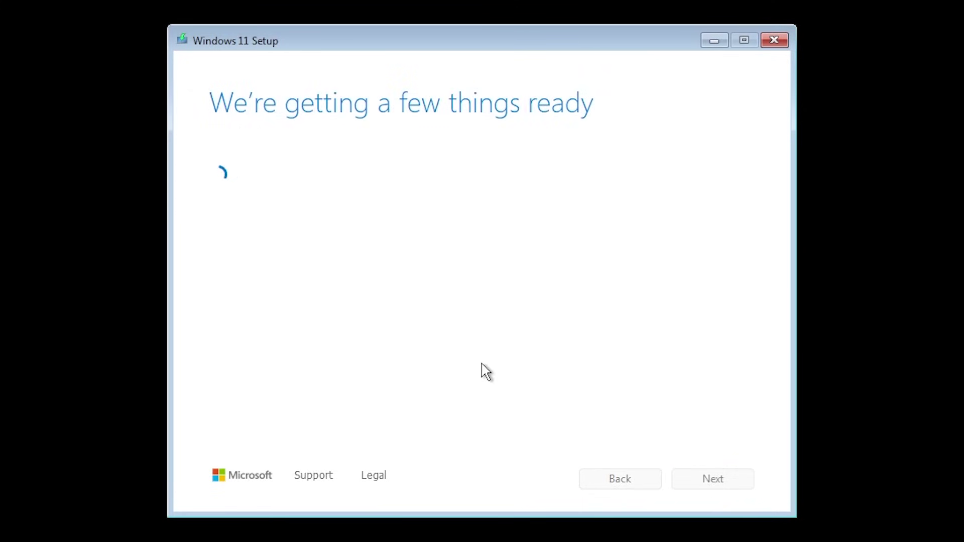
- Accept the license terms and install onto Disk 0's unallocated space
scroll(522, 389, down, 10)
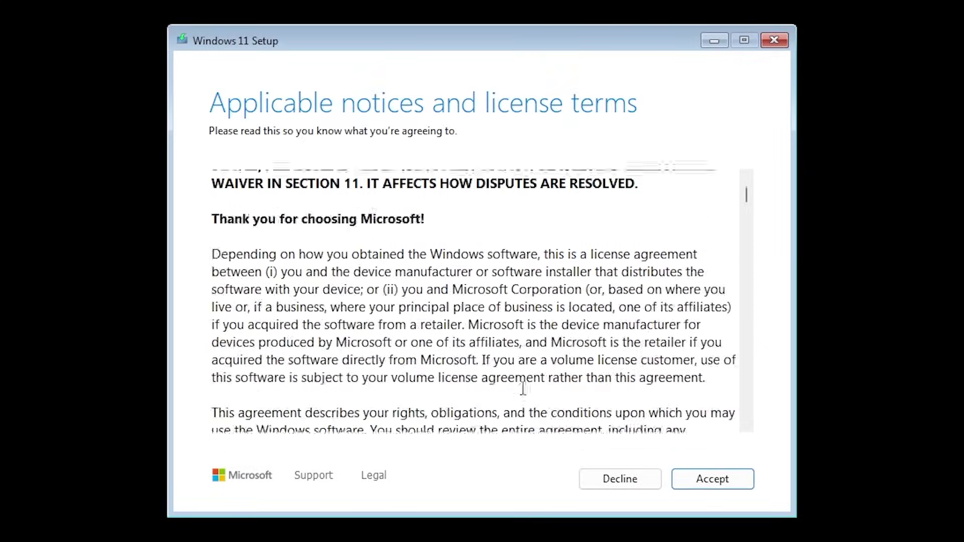
click(714, 480)
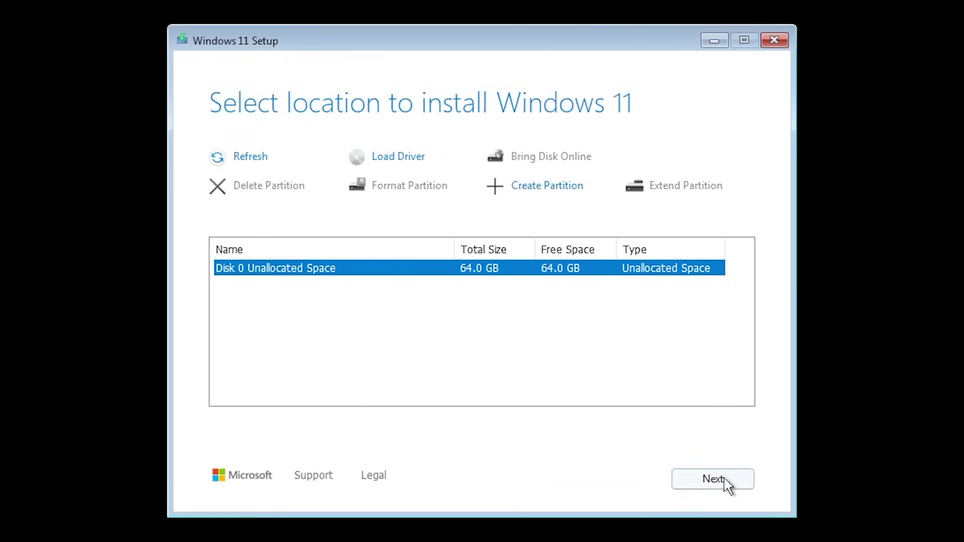
click(725, 481)
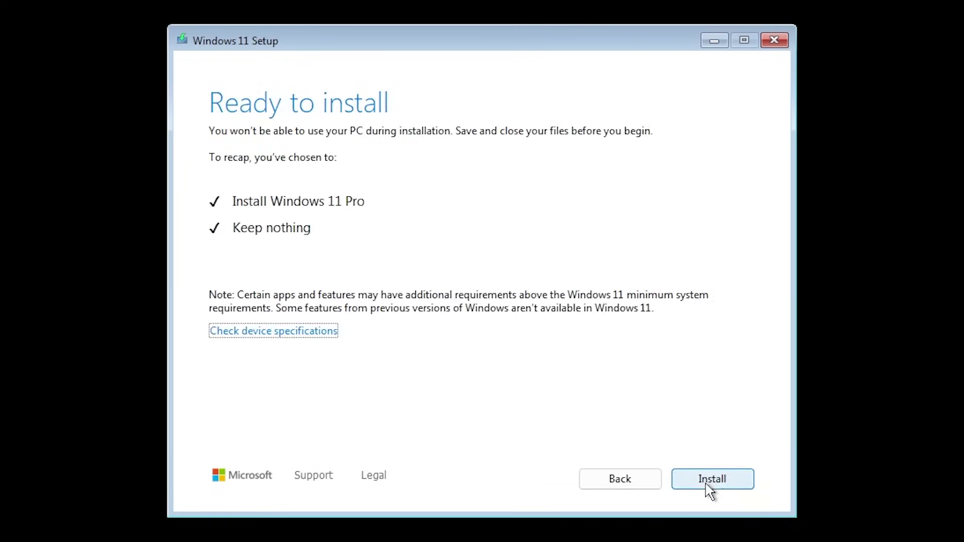
click(709, 481)
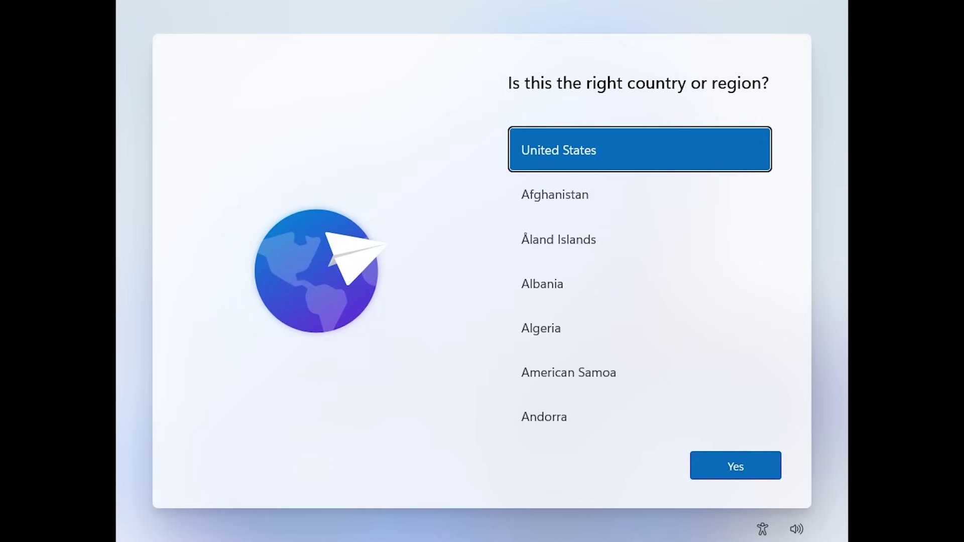
- Launch Registry Editor with regedit from the Shift+F10 administrator command prompt
key(shift+F10)
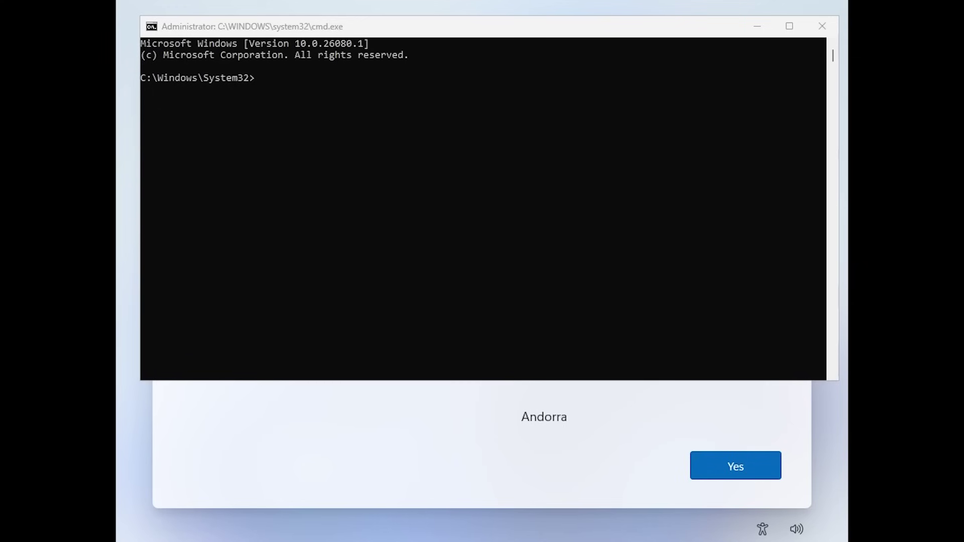
text(regedit)
key(Return)
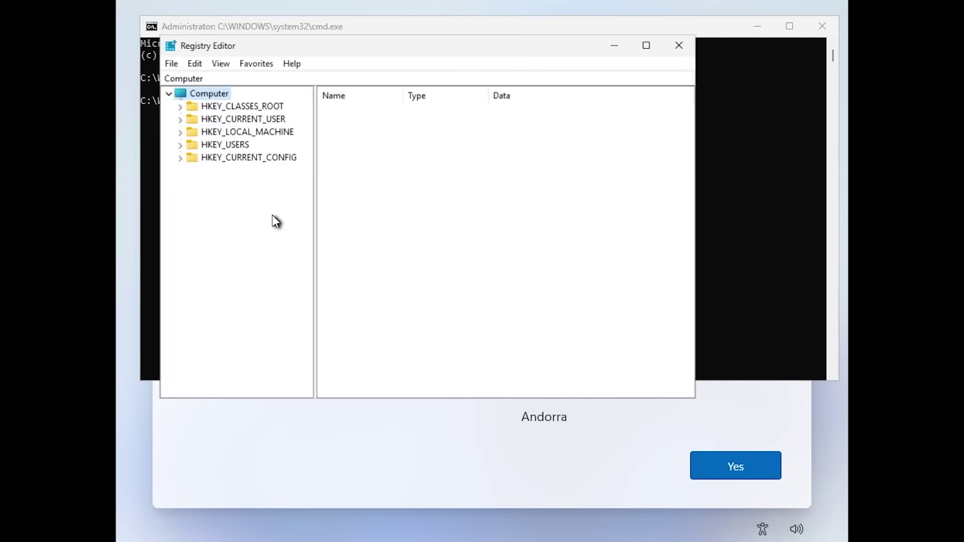
drag(306, 47, 309, 62)
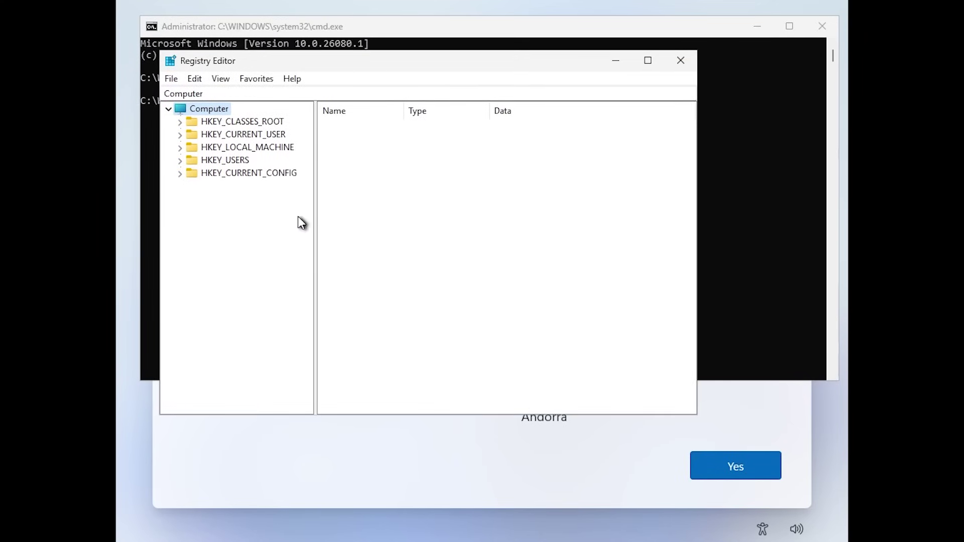
- Navigate to HKEY_LOCAL_MACHINE\SYSTEM\CurrentControlSet\Control\BitLocker and view its values
click(180, 148)
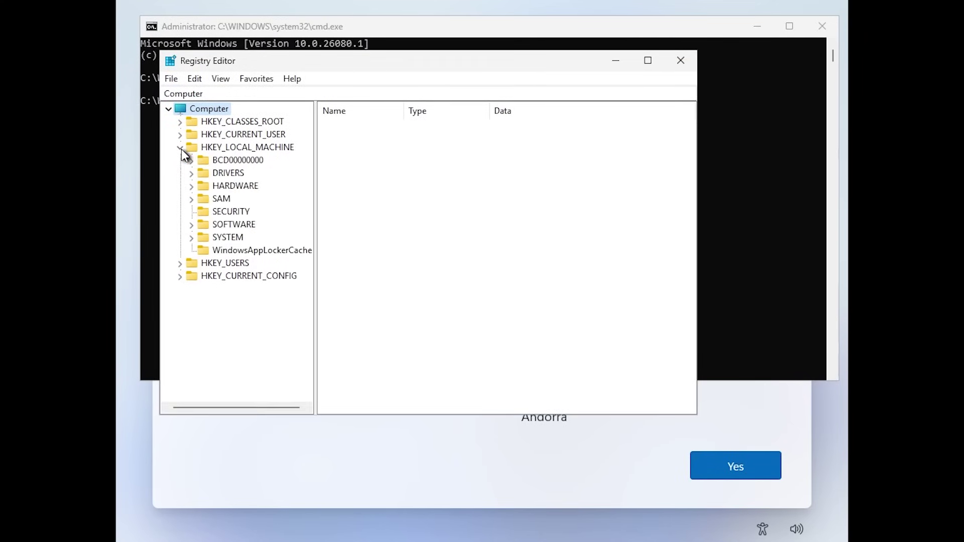
click(192, 237)
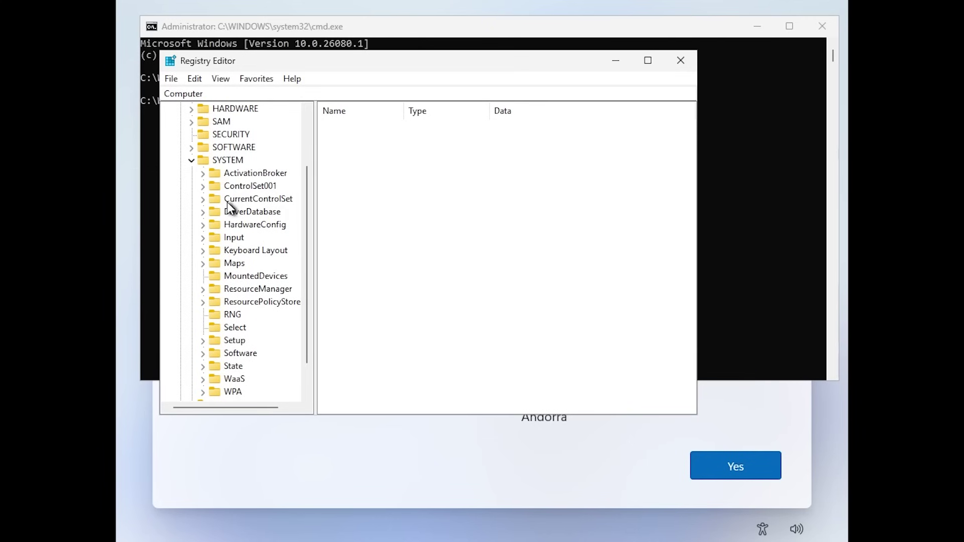
click(203, 200)
double_click(249, 212)
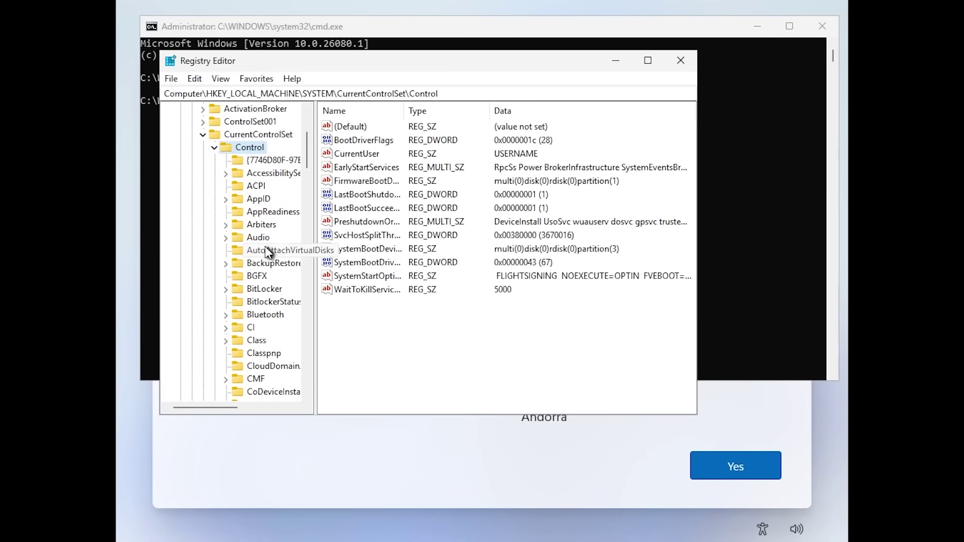
click(226, 289)
click(264, 289)
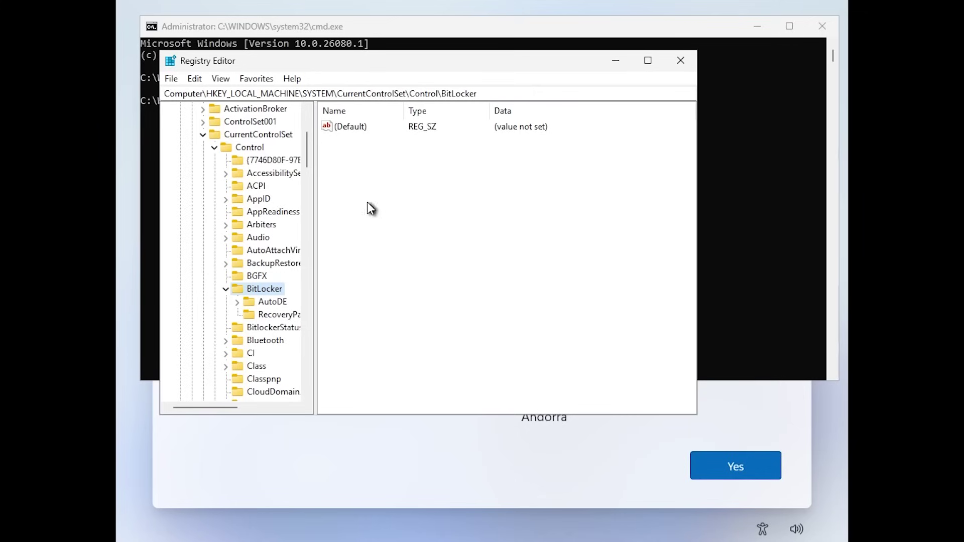
- Add a DWORD (32-bit) value named PreventDeviceEncryption under the BitLocker key with data 1
right_click(382, 192)
mouse_move(451, 202)
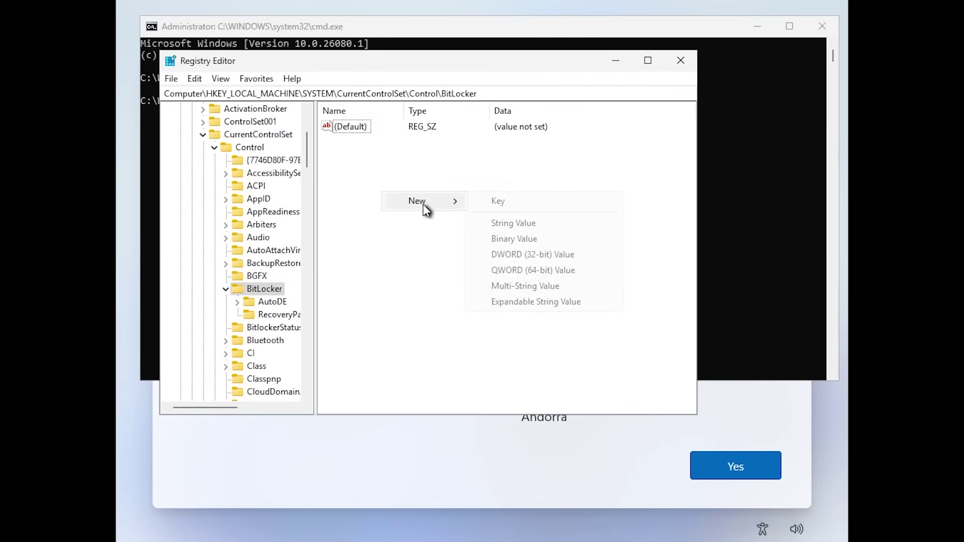
click(530, 254)
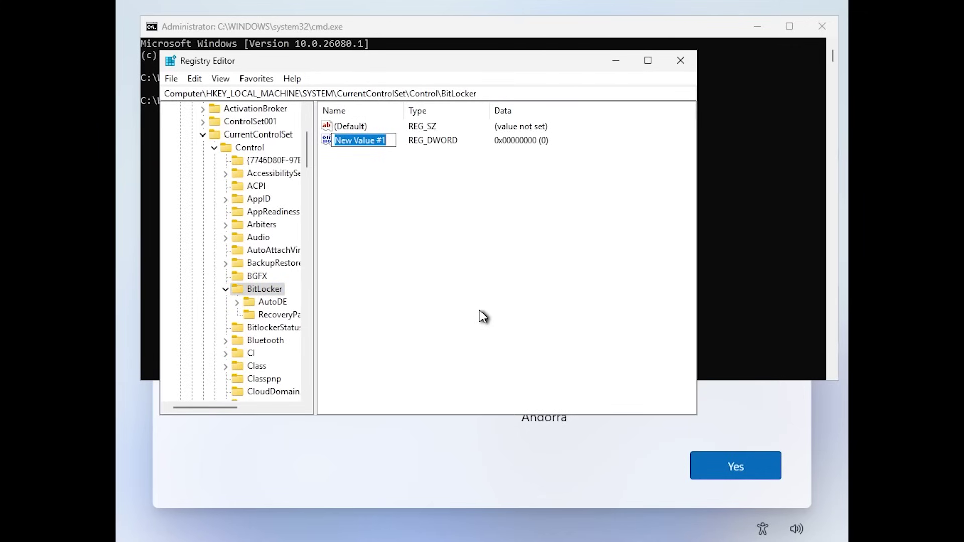
text(PreventDe)
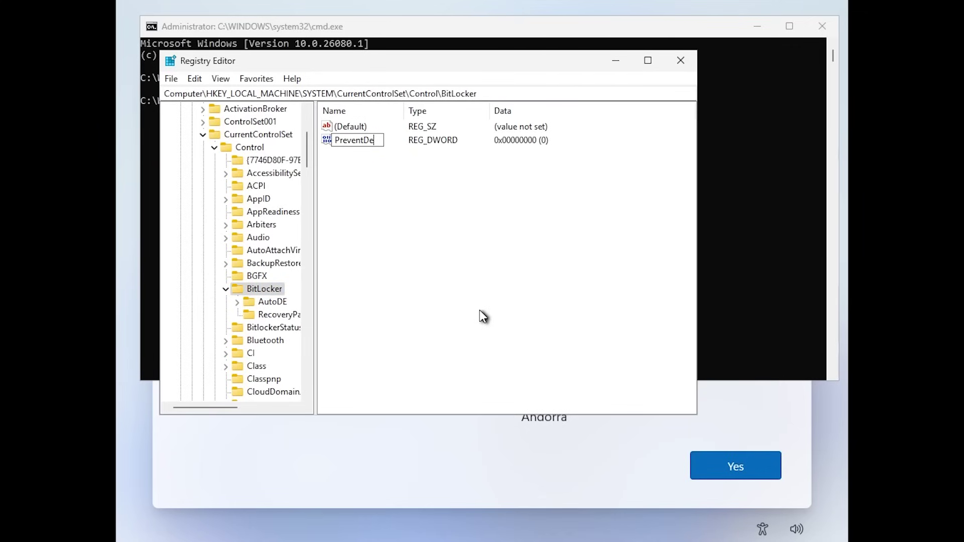
text(viceEncryption)
key(Return)
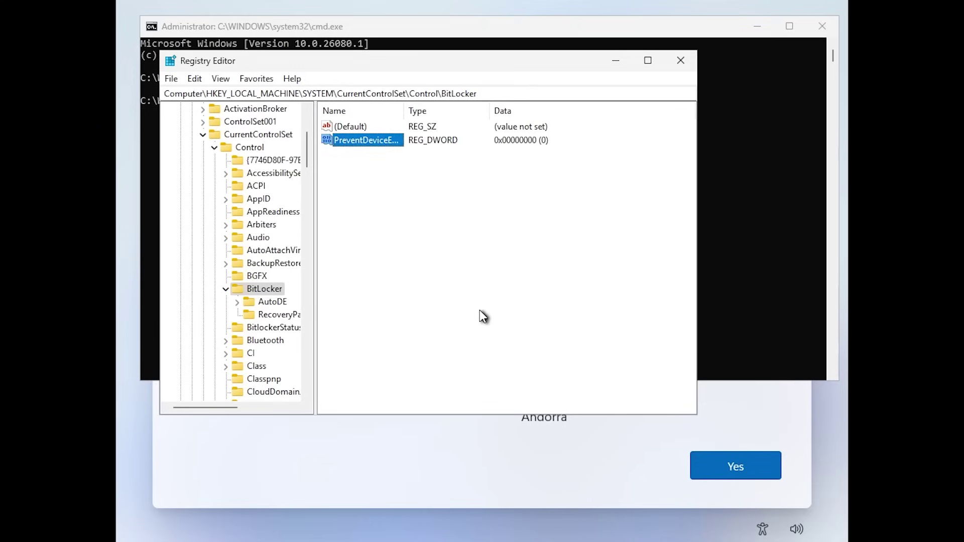
click(480, 309)
double_click(405, 110)
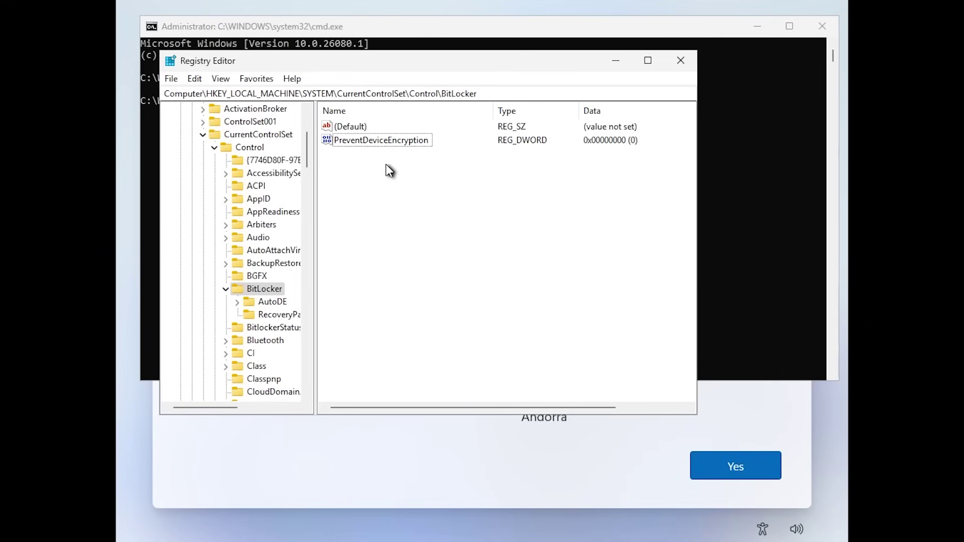
double_click(367, 140)
text(1)
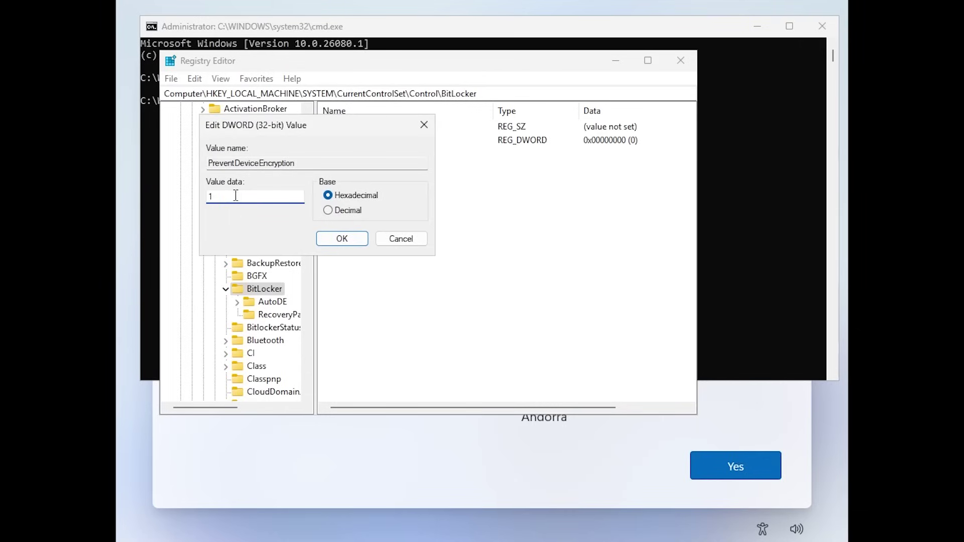
key(Return)
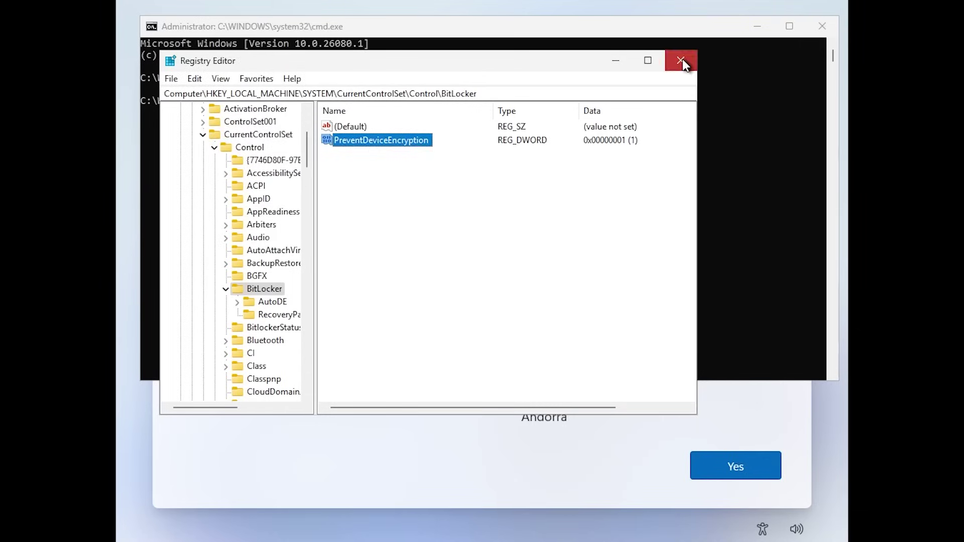
- Close Registry Editor and the command prompt to return to the Windows 11 Setup screen
click(682, 60)
click(823, 27)
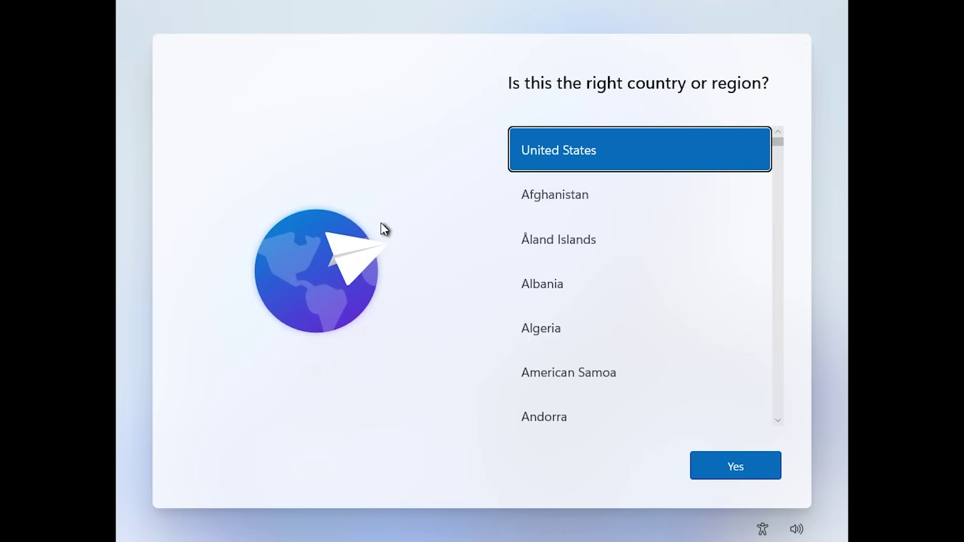